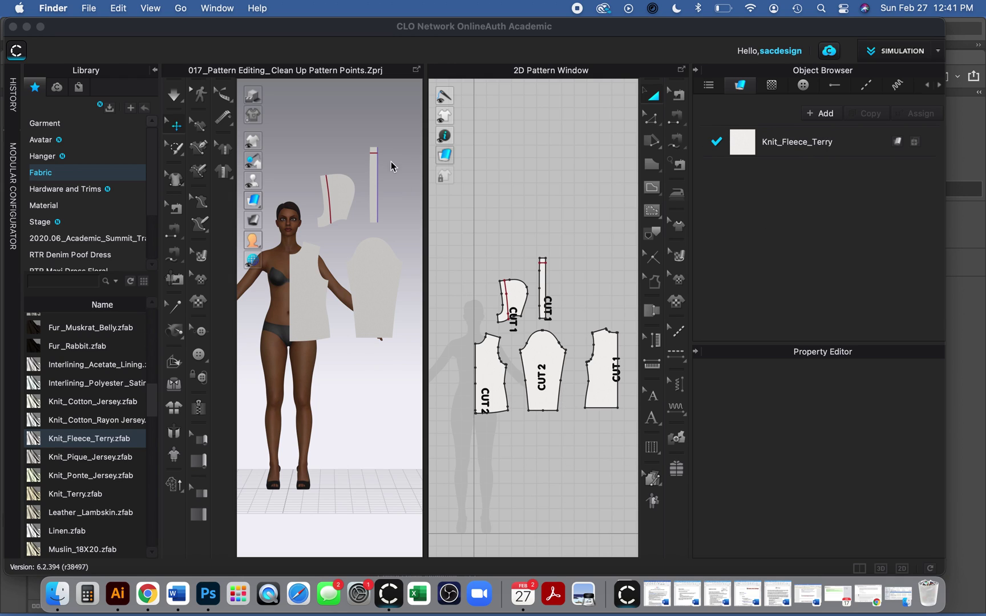
Collapse the Library, Object Browser and Property Editor panels into side tabs.
{"action": "left_click", "coordinate": [156, 71]}
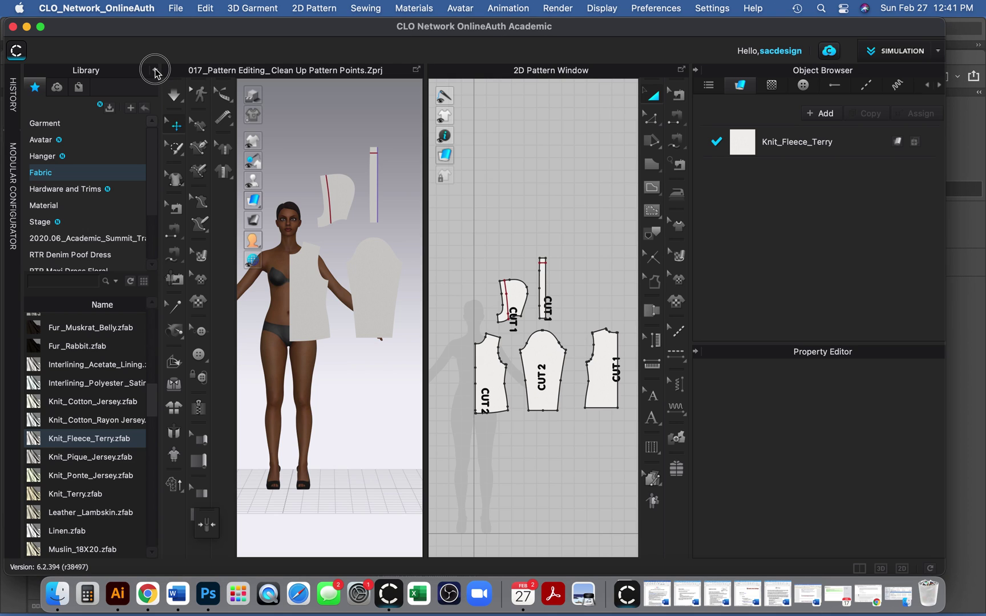
{"action": "left_click", "coordinate": [155, 71]}
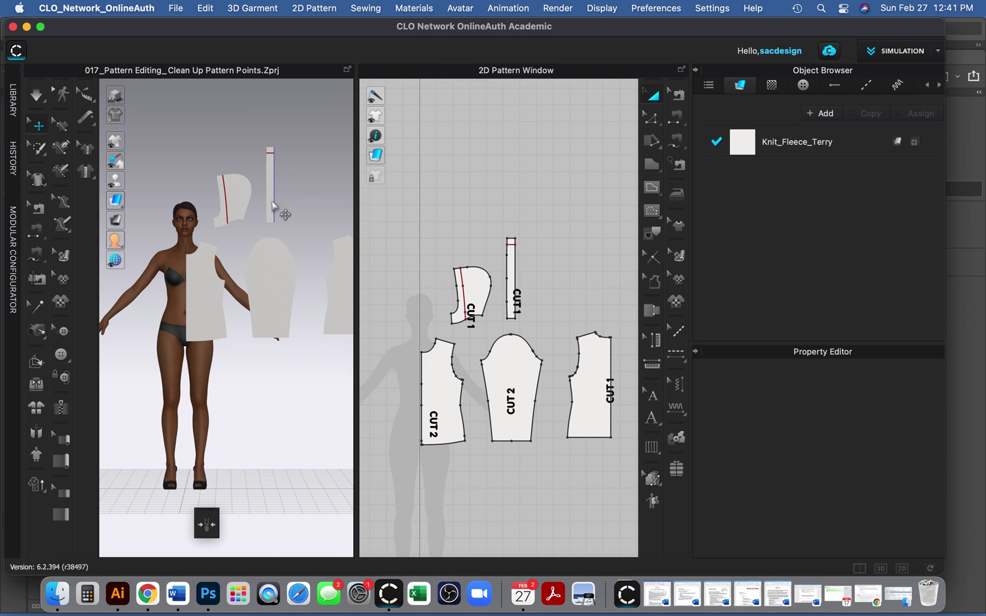
{"action": "left_click", "coordinate": [696, 71]}
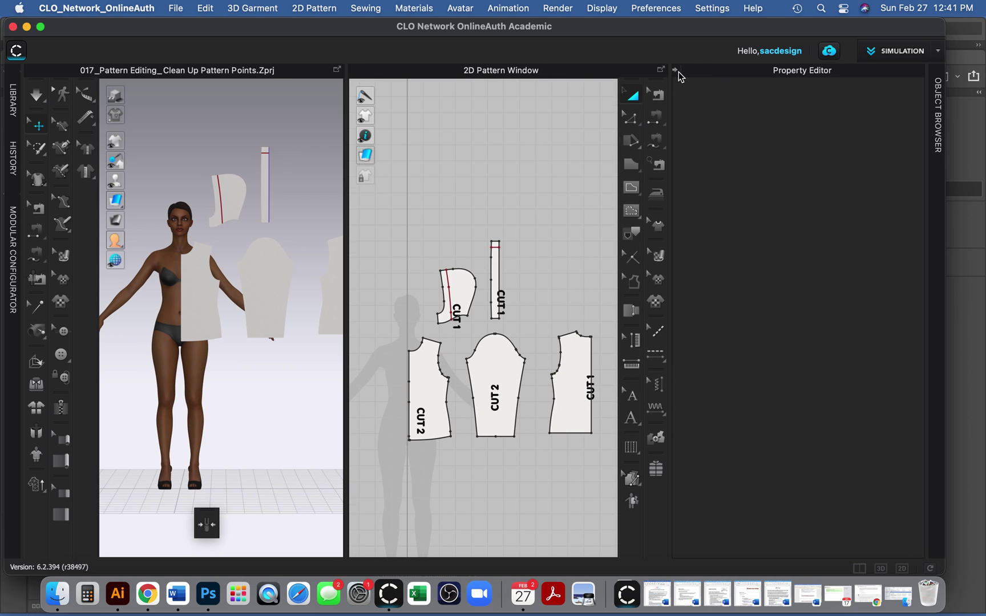
{"action": "left_click", "coordinate": [676, 71]}
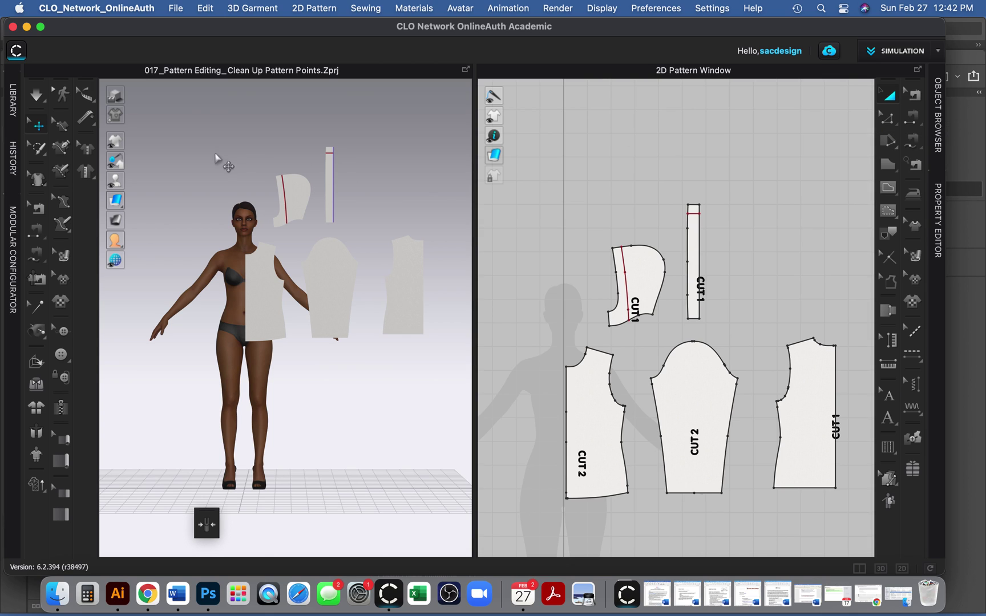
Select every pattern piece and shift them all to the avatar's right, clear of the body.
{"action": "left_click_drag", "start_coordinate": [293, 319], "coordinate": [448, 387]}
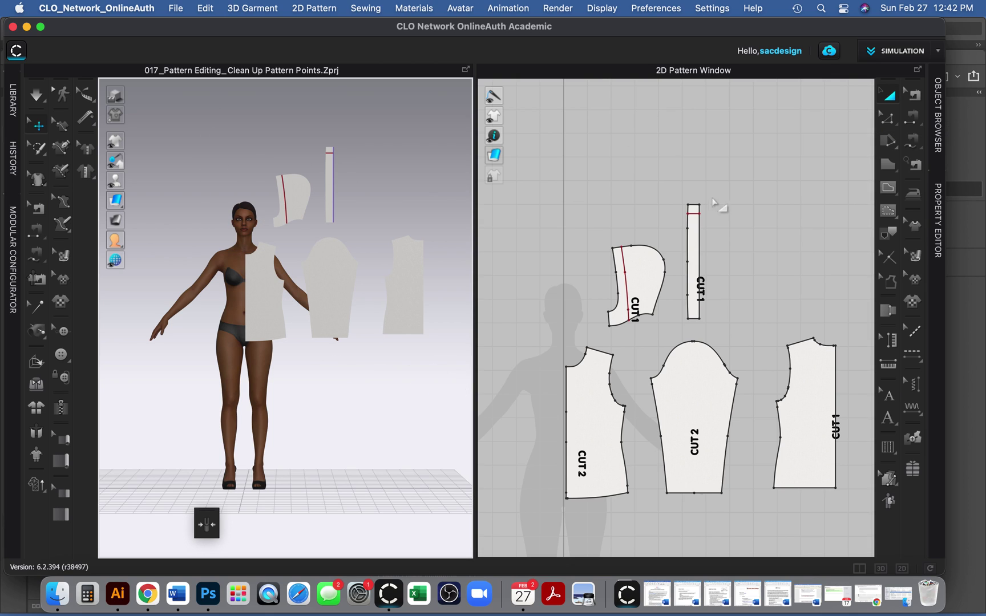
{"action": "left_click_drag", "start_coordinate": [545, 179], "coordinate": [899, 523]}
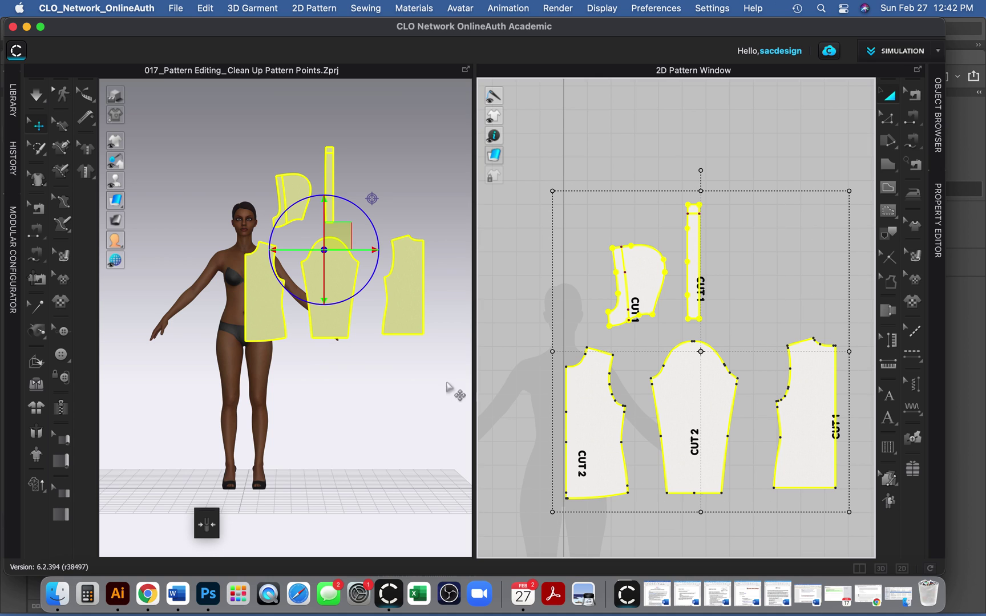
{"action": "left_click_drag", "start_coordinate": [270, 307], "coordinate": [371, 303]}
{"action": "left_click", "coordinate": [335, 395]}
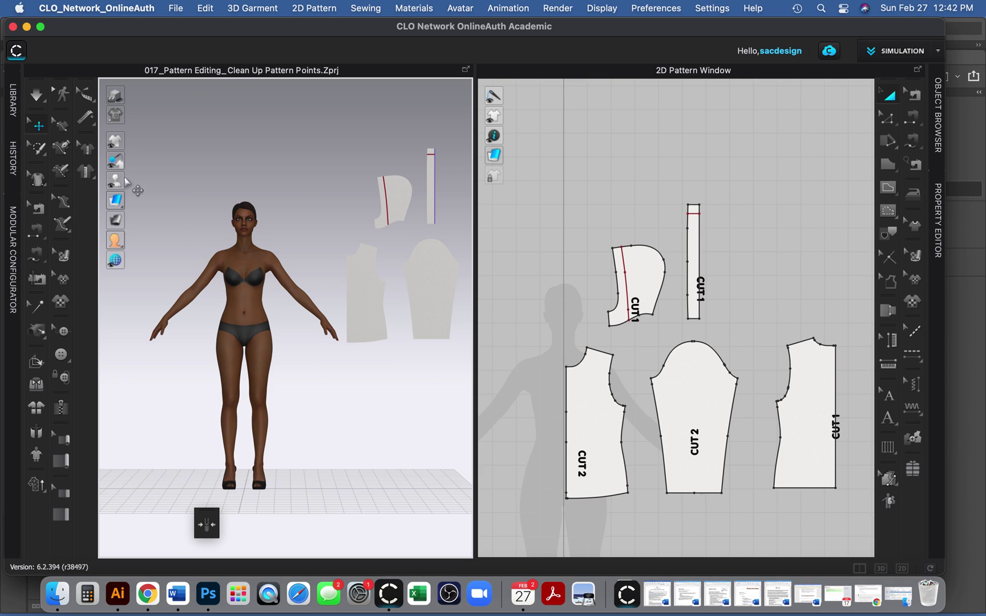
Turn on Show Arrangement Points for the avatar and select the front bodice piece.
{"action": "mouse_move", "coordinate": [116, 181]}
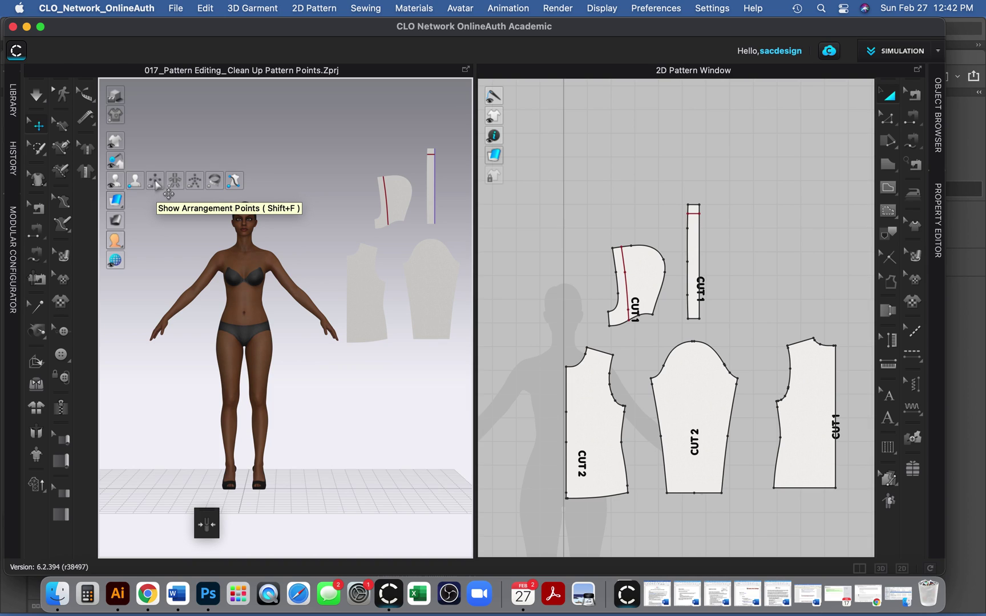
{"action": "left_click", "coordinate": [154, 181]}
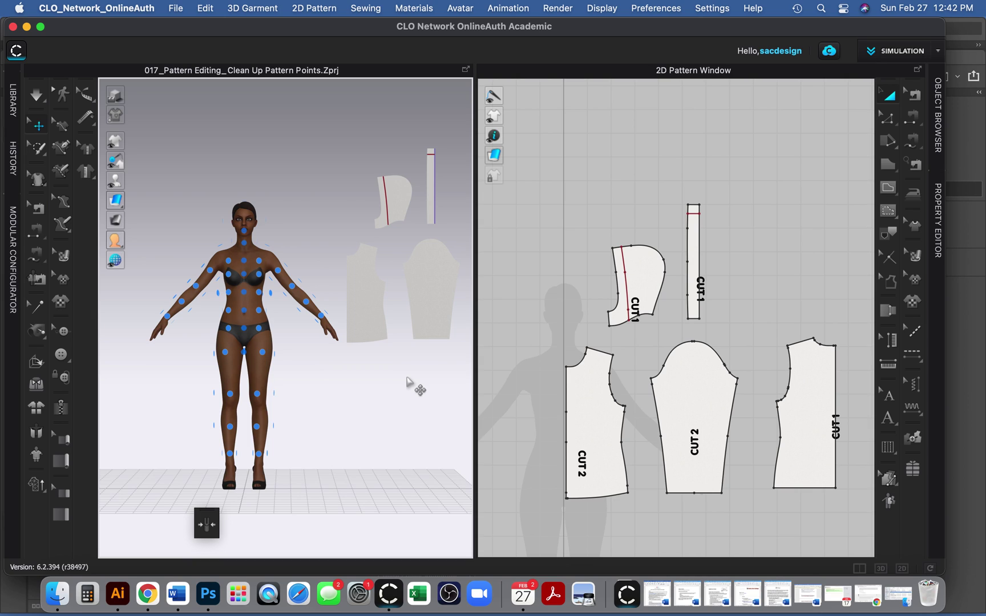
{"action": "left_click", "coordinate": [363, 307]}
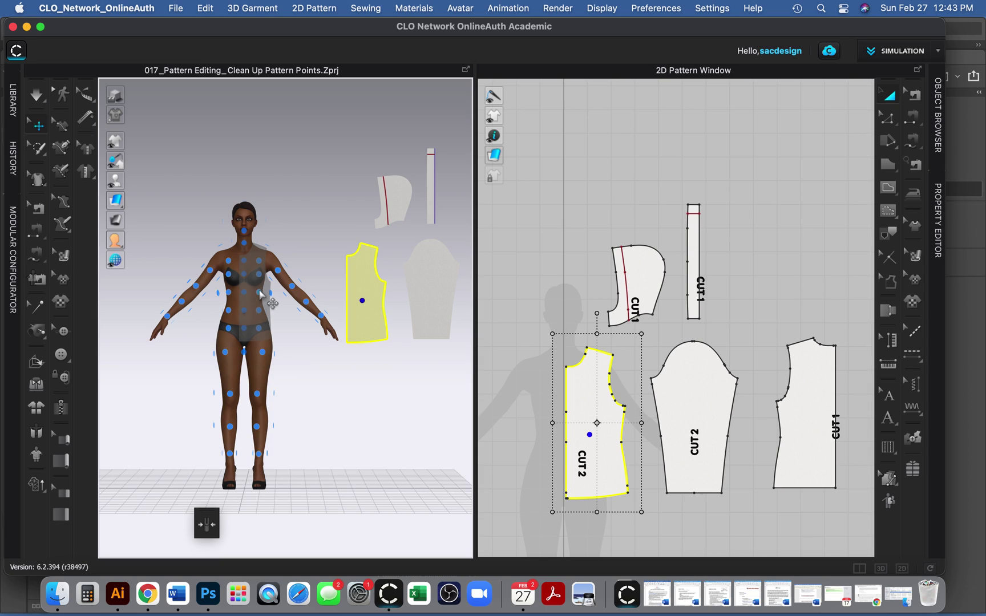
Snap the CUT 2 front bodice onto a chest arrangement point on the avatar's torso.
{"action": "left_click_drag", "start_coordinate": [261, 294], "coordinate": [261, 354]}
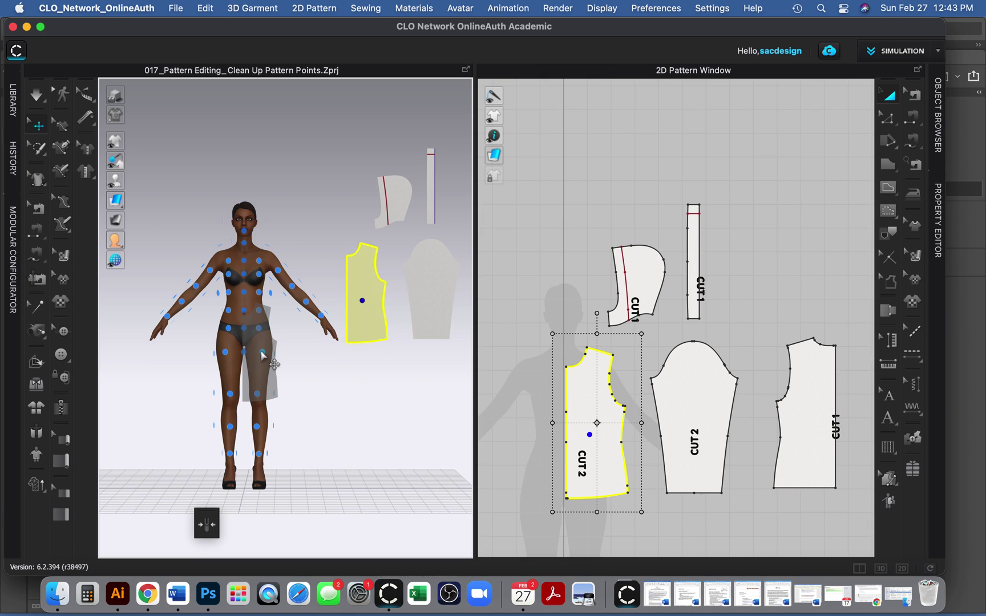
{"action": "left_click_drag", "start_coordinate": [262, 355], "coordinate": [244, 296]}
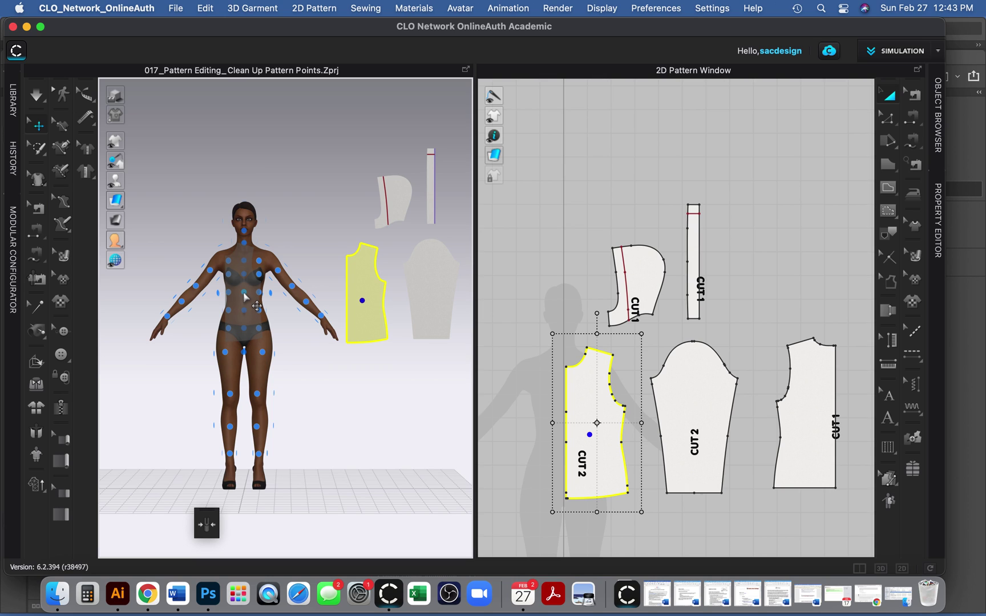
{"action": "scroll", "coordinate": [244, 297], "scroll_direction": "up", "scroll_amount": 5}
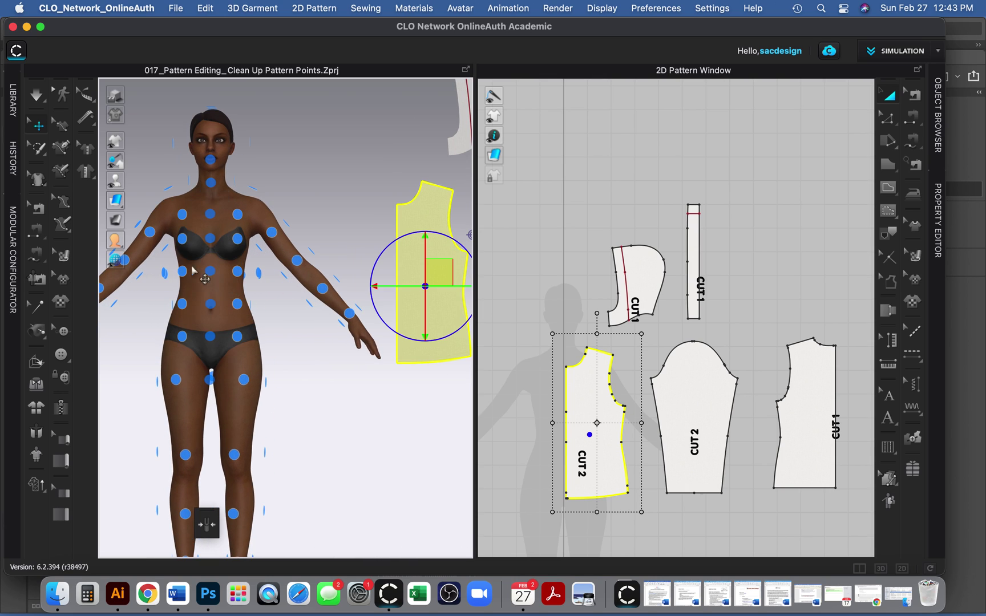
{"action": "left_click", "coordinate": [209, 271]}
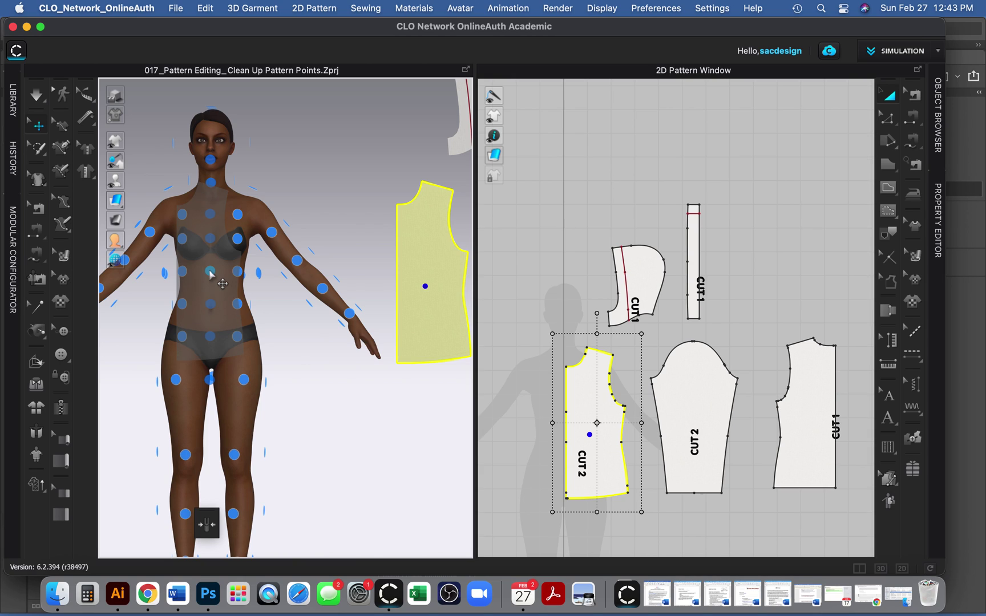
{"action": "left_click_drag", "start_coordinate": [220, 273], "coordinate": [238, 273]}
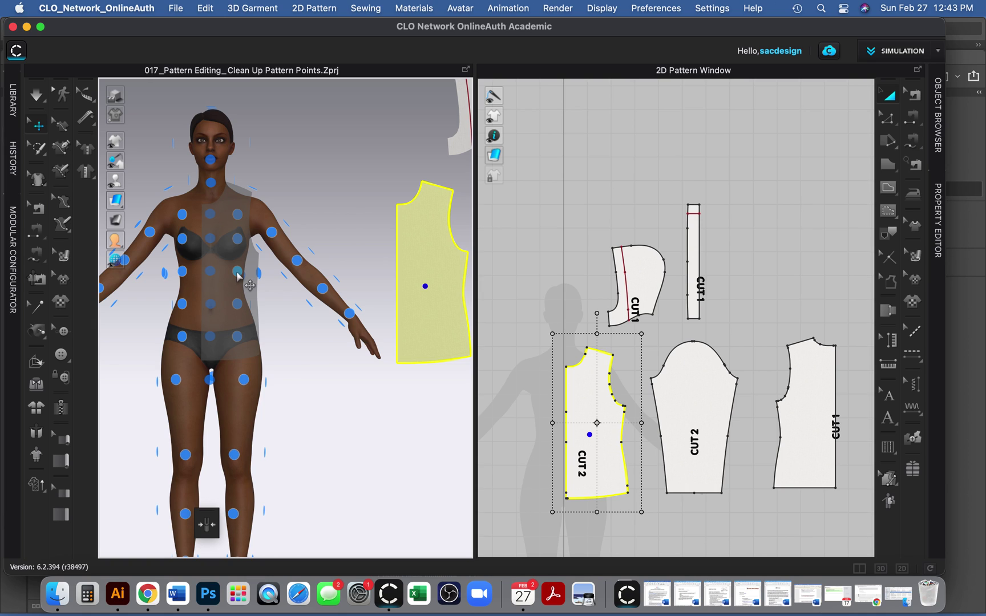
{"action": "left_click", "coordinate": [239, 277]}
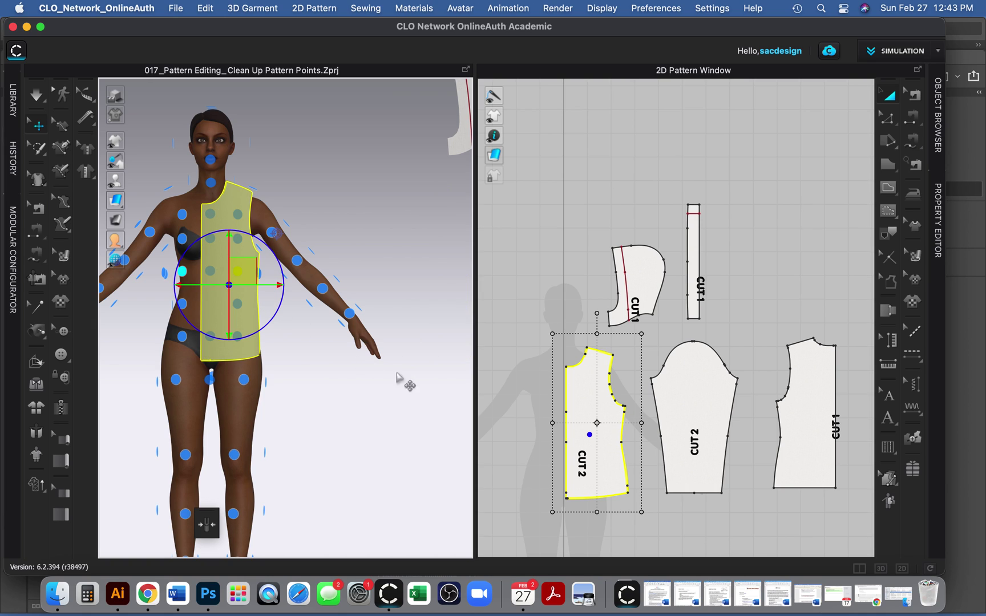
{"action": "scroll", "coordinate": [388, 381], "scroll_direction": "down", "scroll_amount": 2}
{"action": "scroll", "coordinate": [388, 381], "scroll_direction": "down", "scroll_amount": 1}
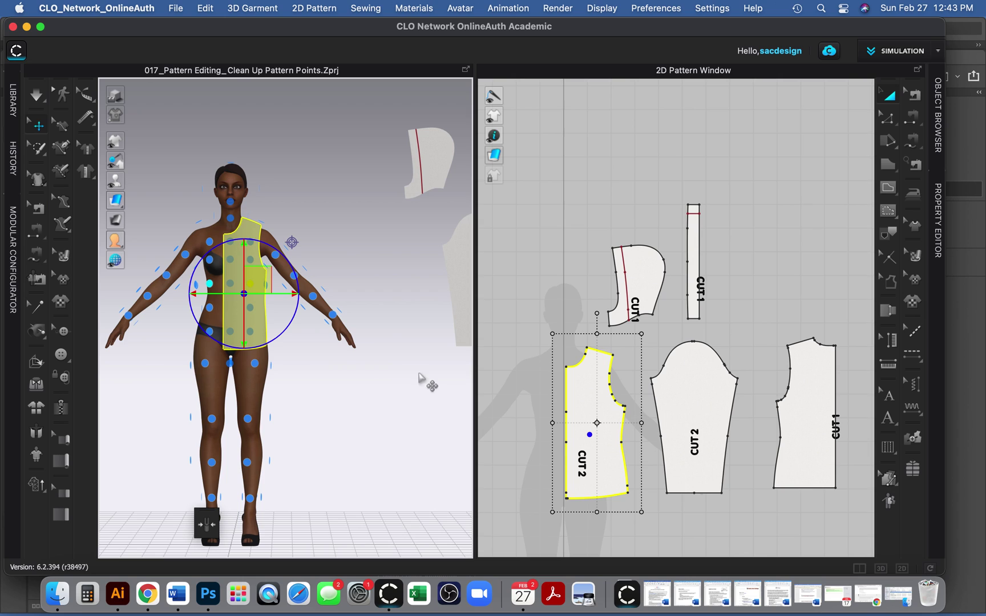
Switch to the rear view and place the back bodice on the avatar's upper back arrangement point.
{"action": "left_click", "coordinate": [811, 402]}
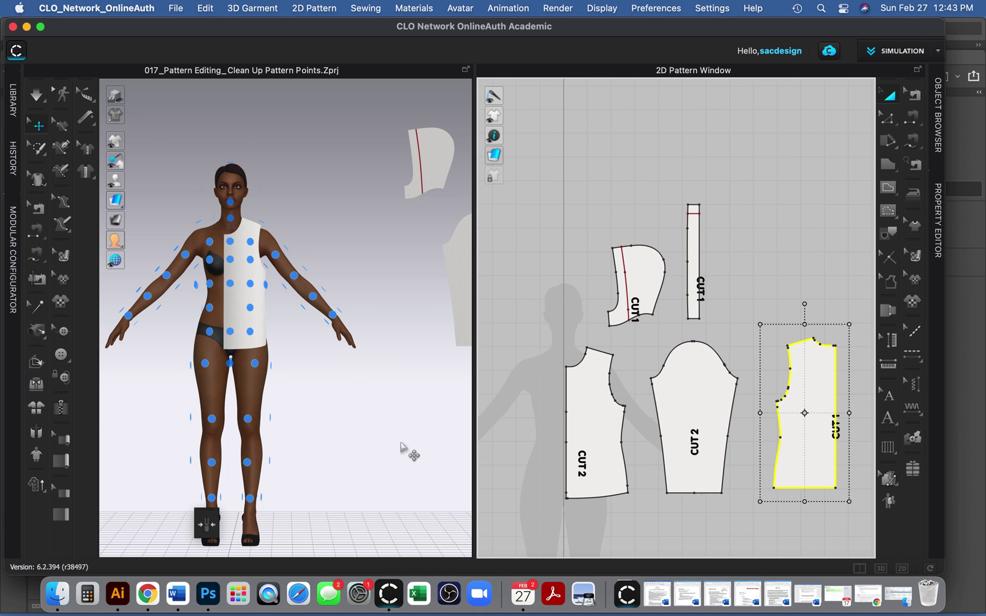
{"action": "right_click_drag", "start_coordinate": [392, 451], "coordinate": [281, 454]}
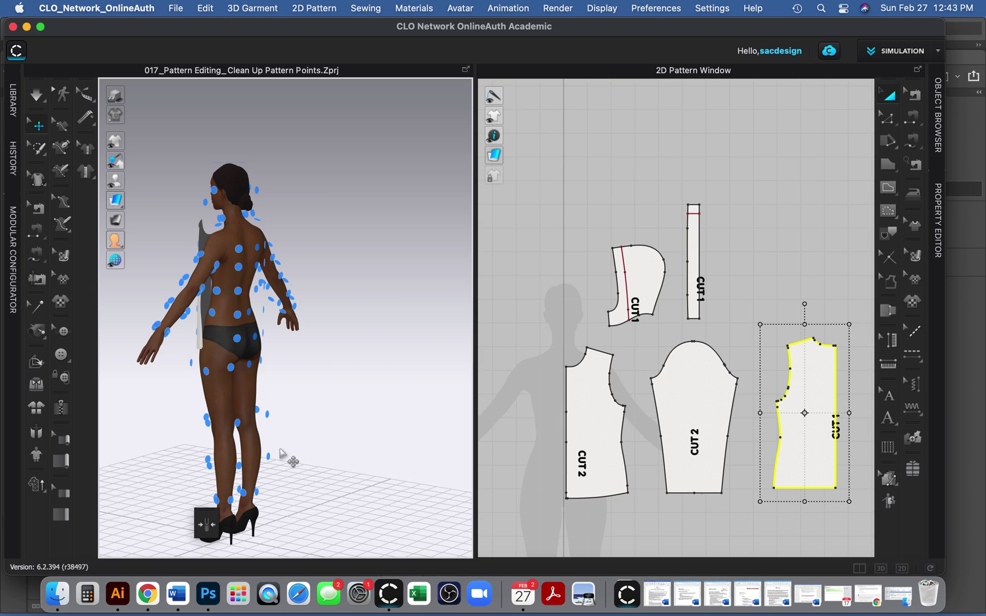
{"action": "key", "text": "8"}
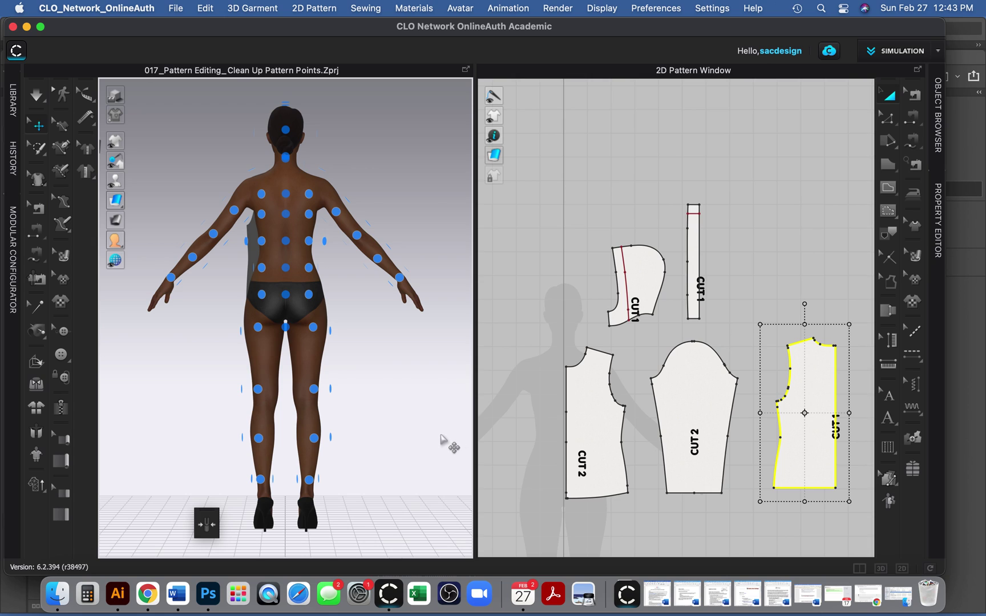
{"action": "key", "text": "2"}
{"action": "key", "text": "4"}
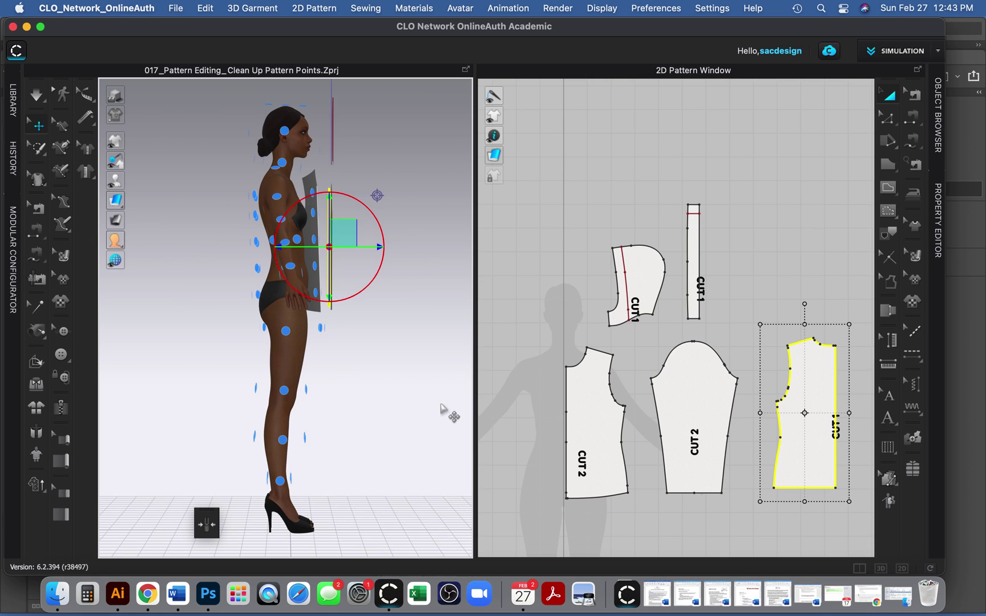
{"action": "key", "text": "6"}
{"action": "key", "text": "8"}
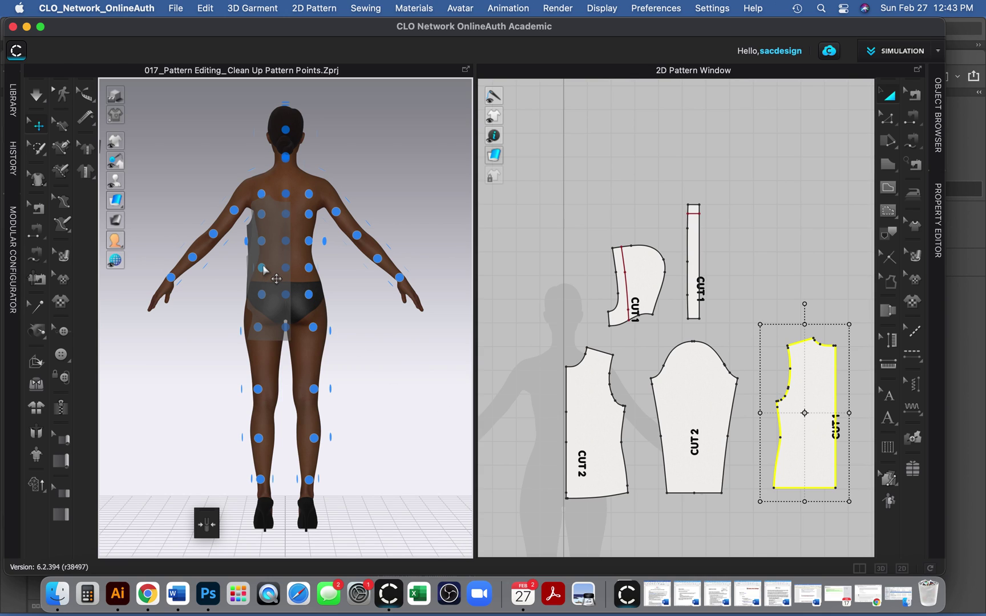
{"action": "left_click_drag", "start_coordinate": [276, 279], "coordinate": [275, 252]}
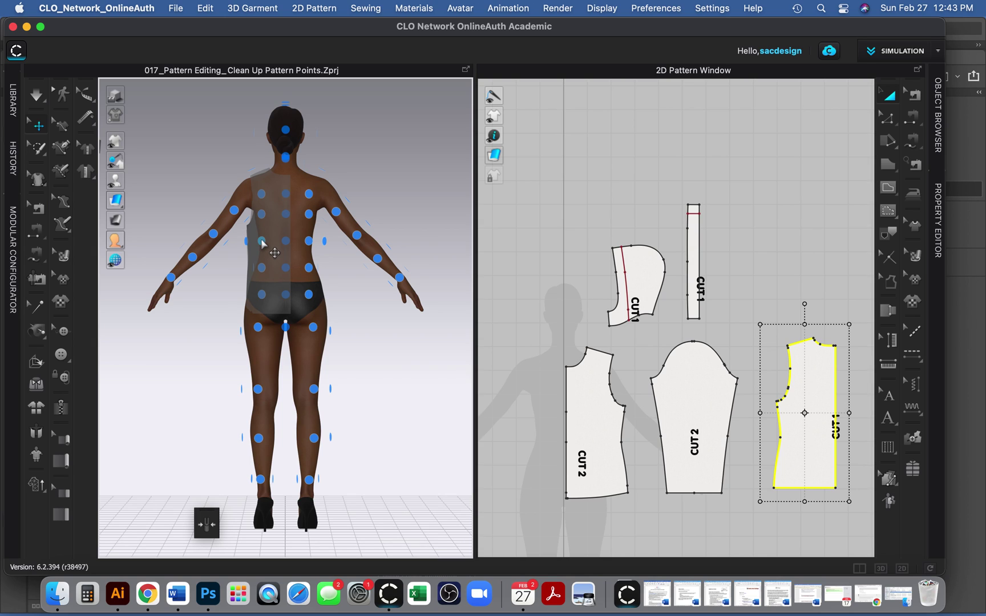
{"action": "left_click_drag", "start_coordinate": [261, 242], "coordinate": [261, 242]}
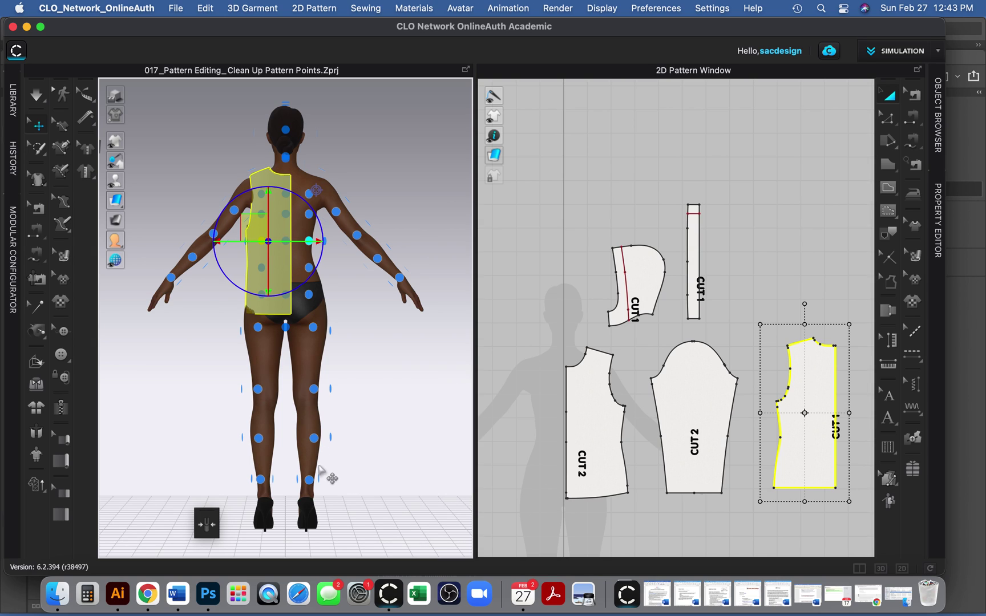
Place the CUT 2 sleeve on the avatar's left arm arrangement point.
{"action": "left_click", "coordinate": [673, 407]}
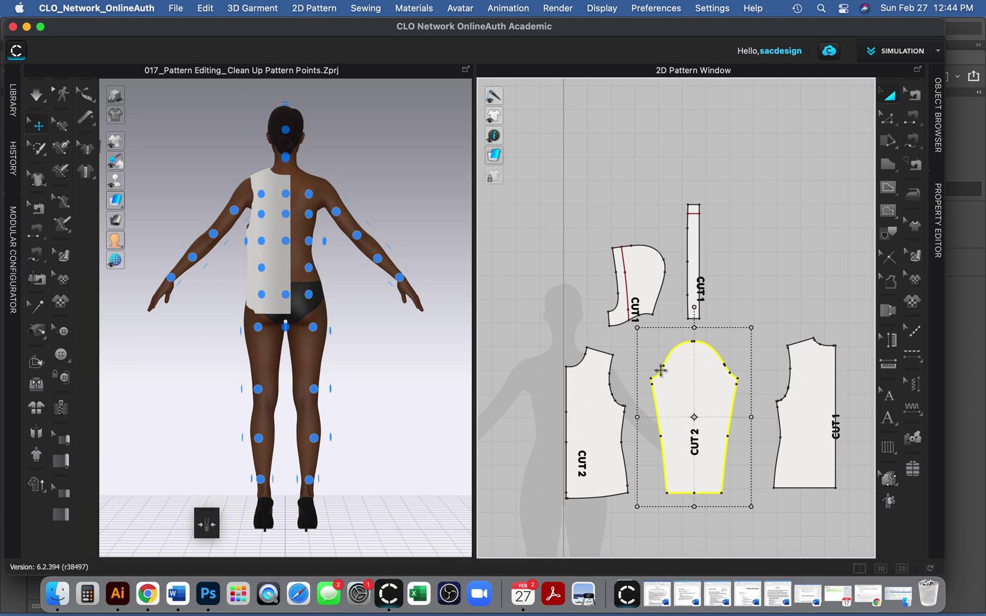
{"action": "right_click_drag", "start_coordinate": [196, 405], "coordinate": [291, 423]}
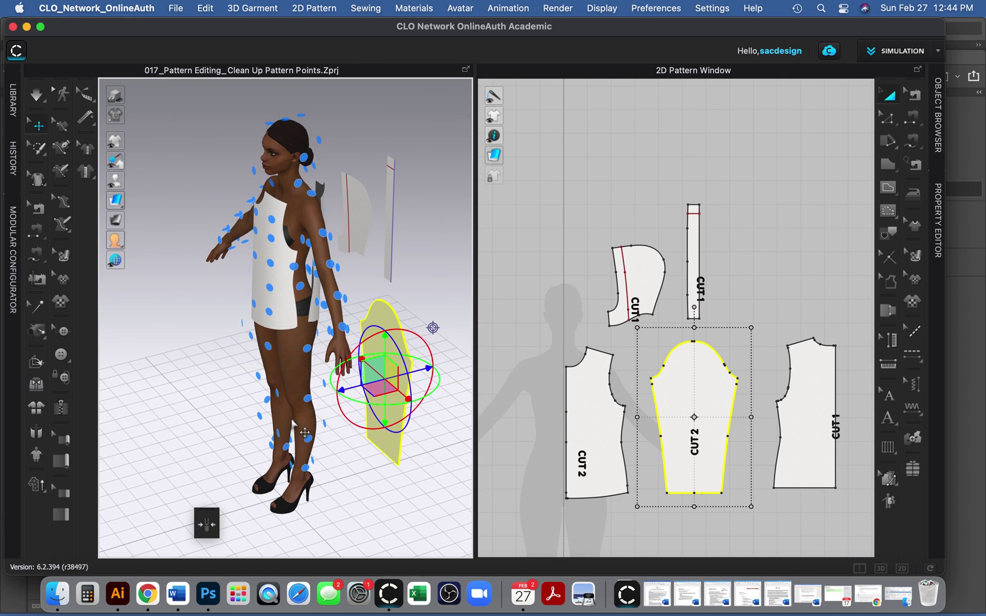
{"action": "left_click", "coordinate": [330, 266]}
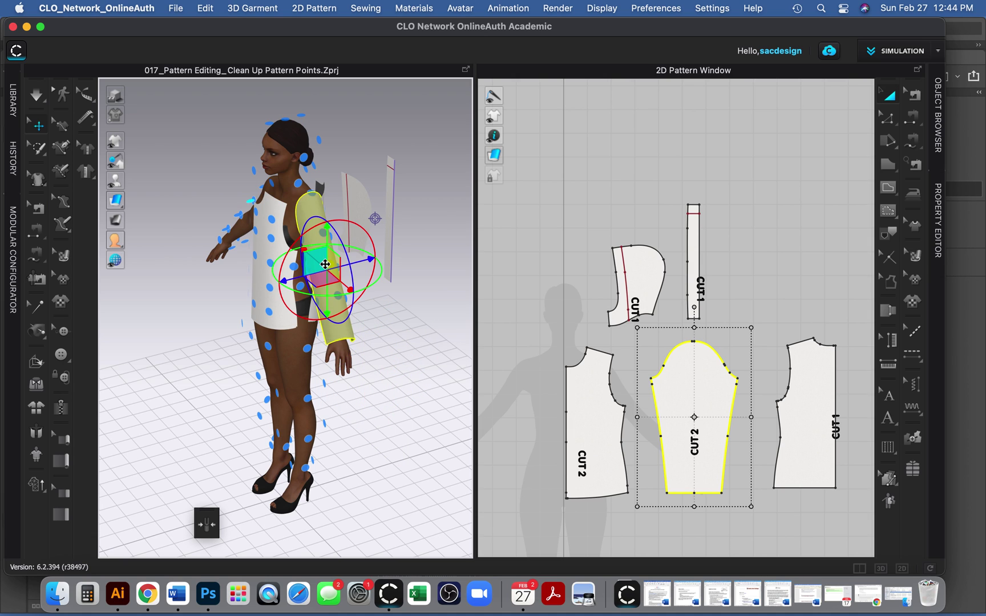
{"action": "right_click_drag", "start_coordinate": [184, 389], "coordinate": [242, 378]}
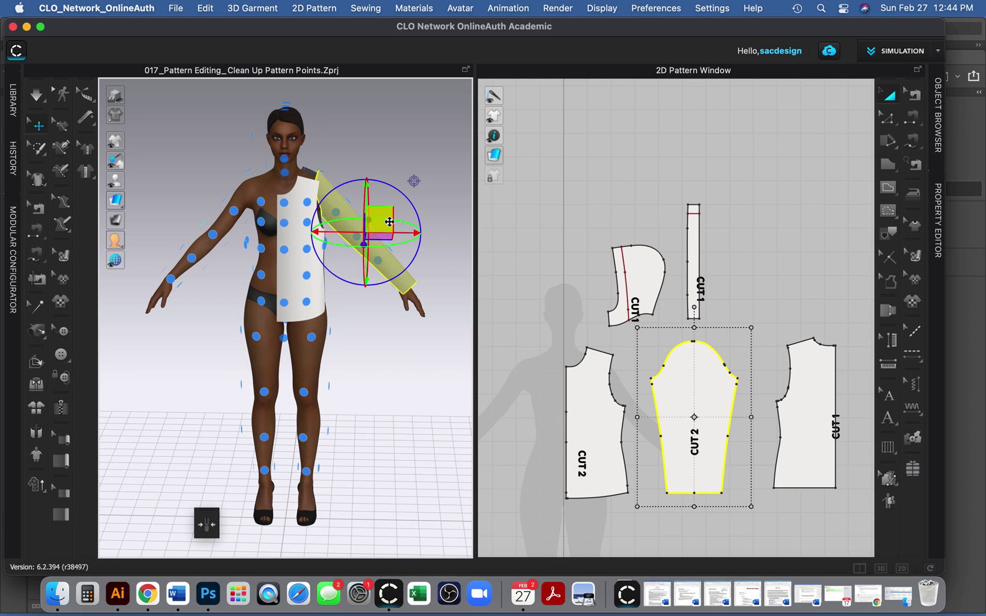
Nudge the CUT 2 sleeve up and right, then rotate it to slant down the left arm.
{"action": "right_click_drag", "start_coordinate": [385, 393], "coordinate": [356, 383]}
{"action": "left_click_drag", "start_coordinate": [361, 199], "coordinate": [362, 199]}
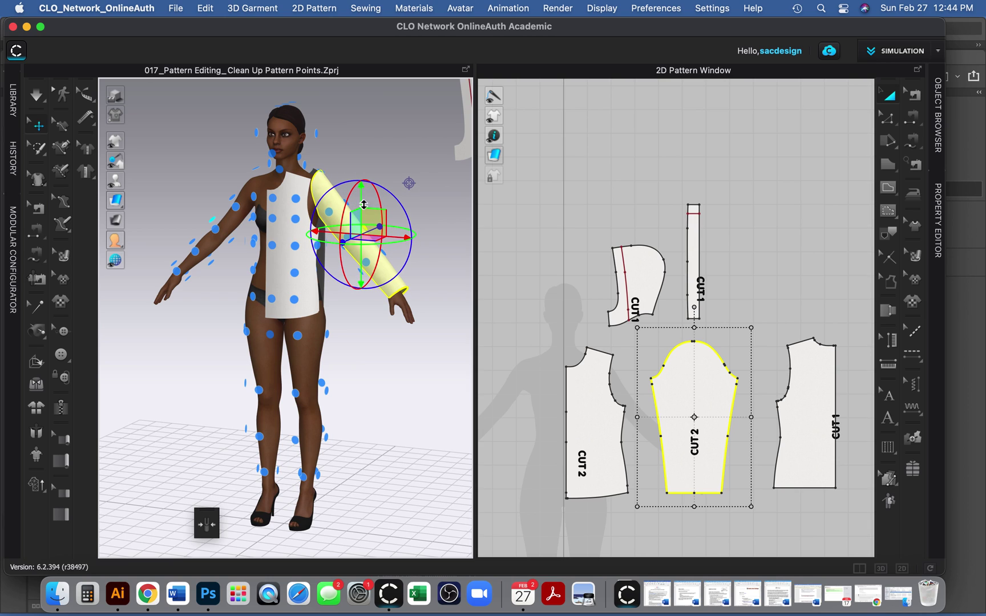
{"action": "key", "text": "2"}
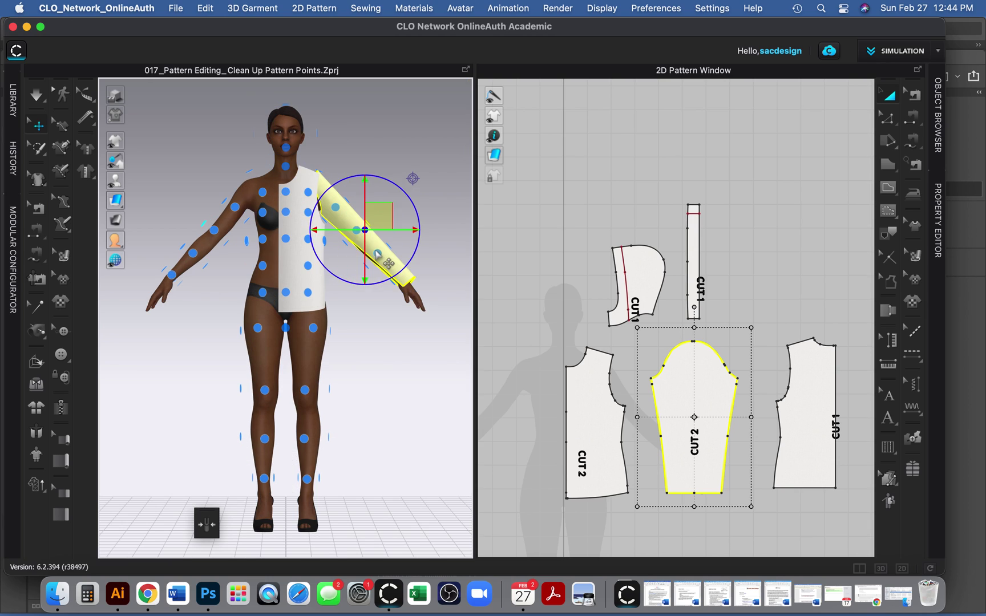
{"action": "right_click_drag", "start_coordinate": [384, 226], "coordinate": [384, 235]}
{"action": "mouse_move", "coordinate": [401, 231]}
{"action": "left_mouse_down"}
{"action": "mouse_move", "coordinate": [381, 252]}
{"action": "mouse_move", "coordinate": [356, 251]}
{"action": "mouse_move", "coordinate": [379, 234]}
{"action": "mouse_move", "coordinate": [418, 244]}
{"action": "left_mouse_up"}
{"action": "left_click_drag", "start_coordinate": [408, 195], "coordinate": [396, 250]}
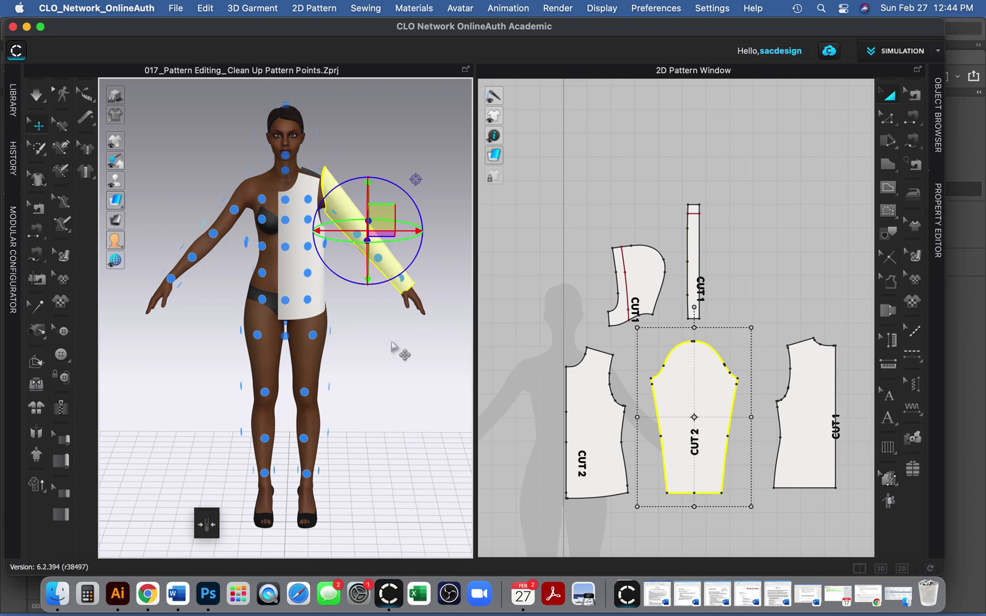
{"action": "right_click_drag", "start_coordinate": [385, 394], "coordinate": [403, 373]}
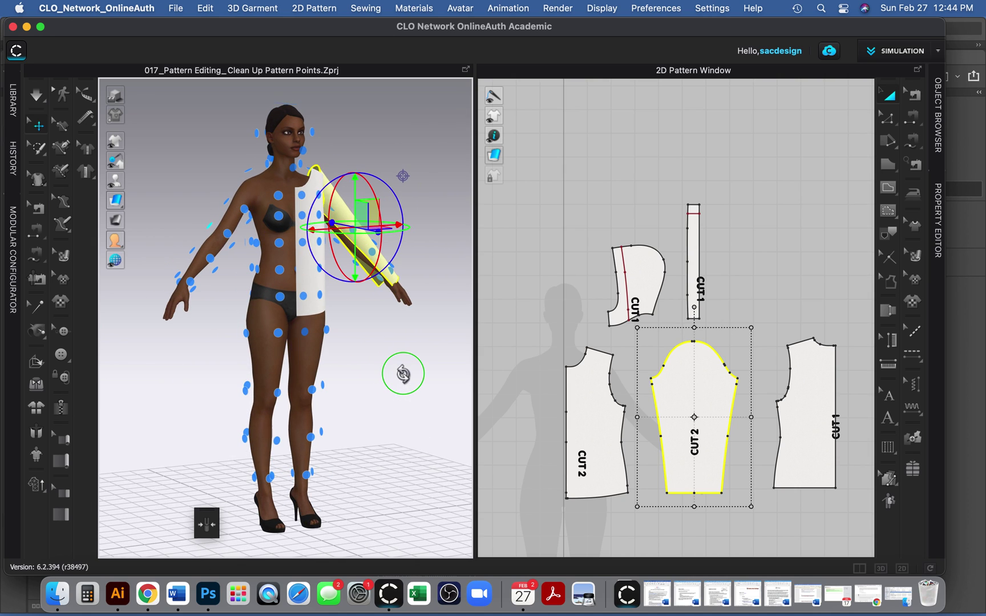
{"action": "key", "text": "2"}
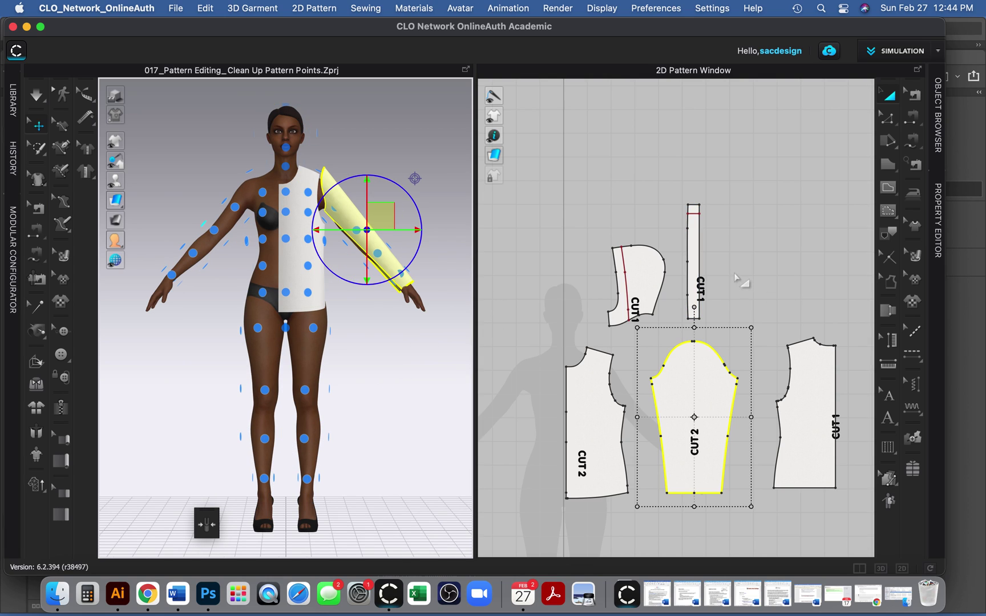
Delete the hood pattern and rotate the CUT 1 rib strip 90° to lie horizontally.
{"action": "left_click", "coordinate": [635, 288]}
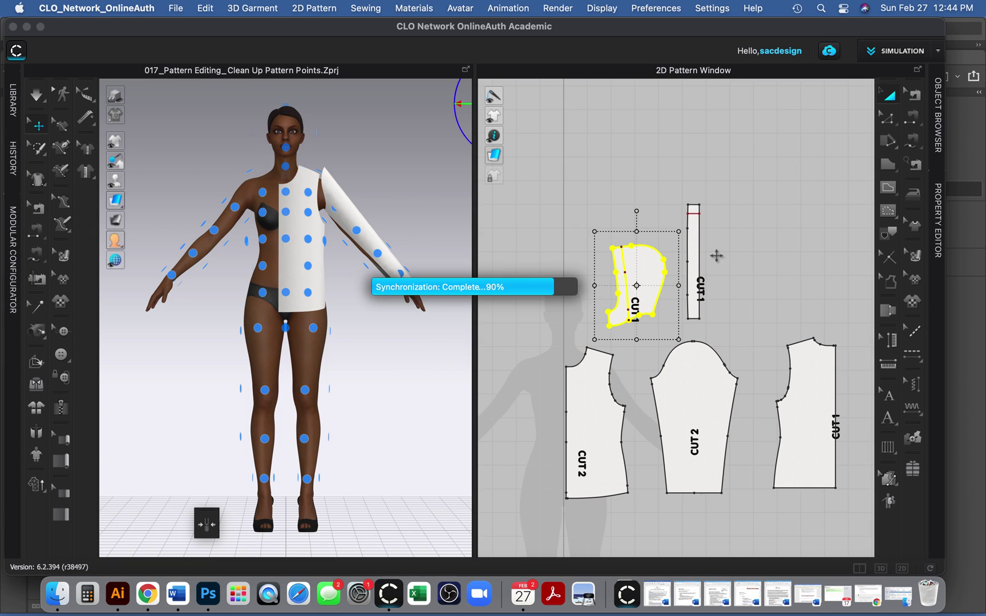
{"action": "left_click", "coordinate": [691, 242]}
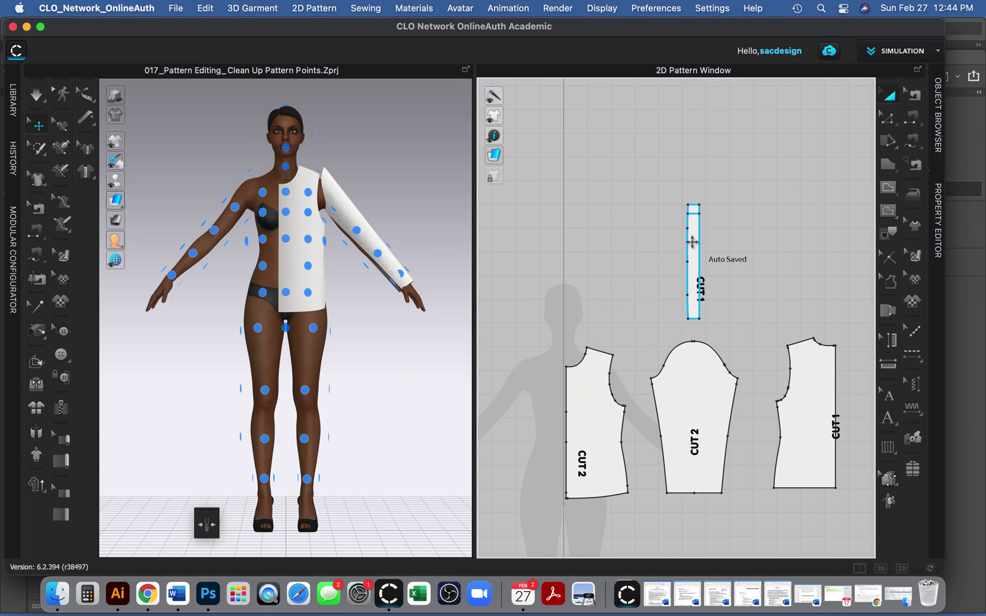
{"action": "left_click", "coordinate": [691, 242]}
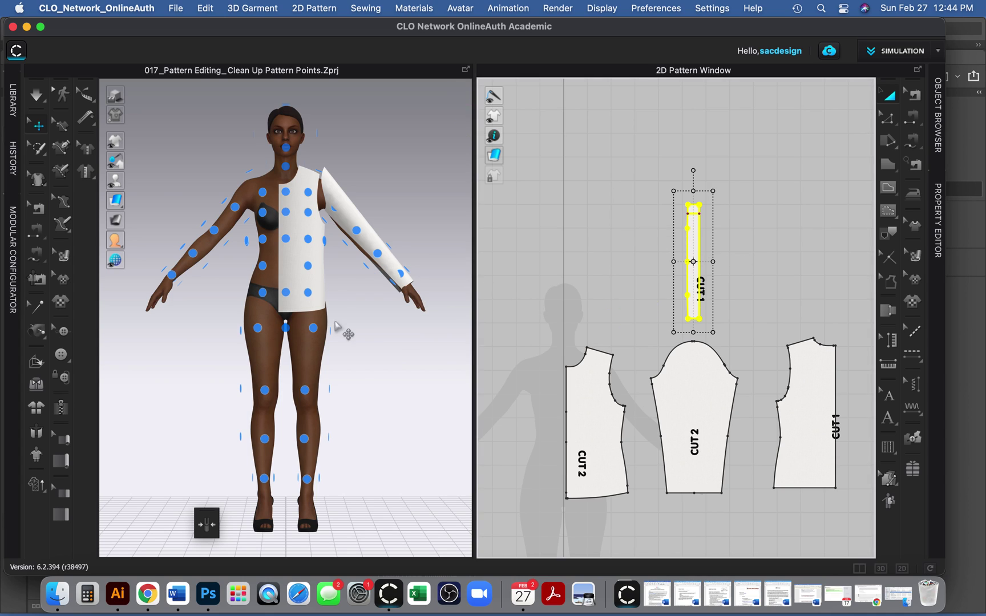
{"action": "mouse_move", "coordinate": [314, 328]}
{"action": "left_click_drag", "start_coordinate": [690, 166], "coordinate": [622, 265]}
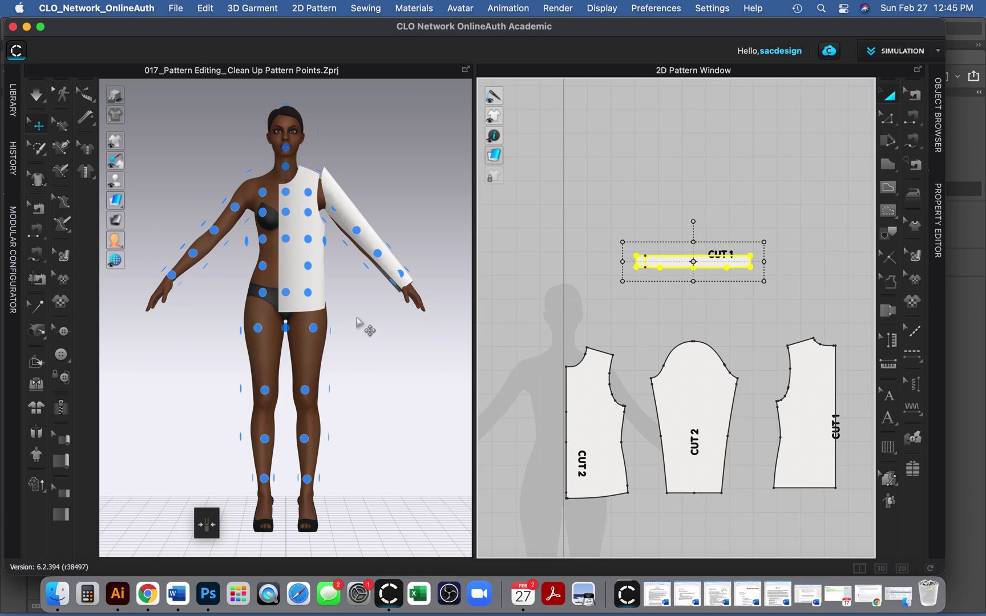
{"action": "scroll", "coordinate": [365, 326], "scroll_direction": "down", "scroll_amount": 5}
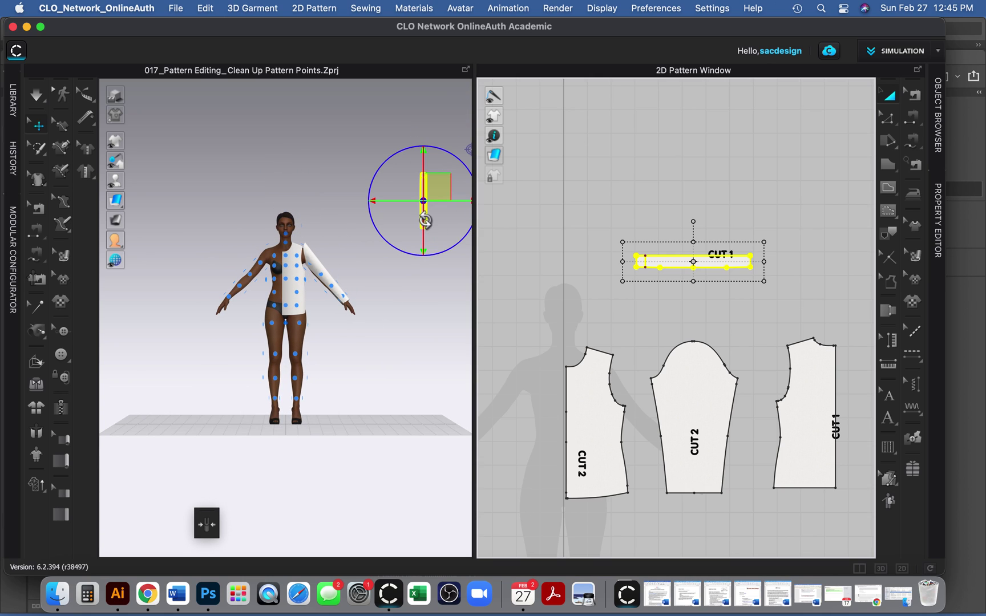
Apply Reset 2D Arrangement (Selected) to CUT 1 so it lies flat in 3D.
{"action": "left_click", "coordinate": [404, 323]}
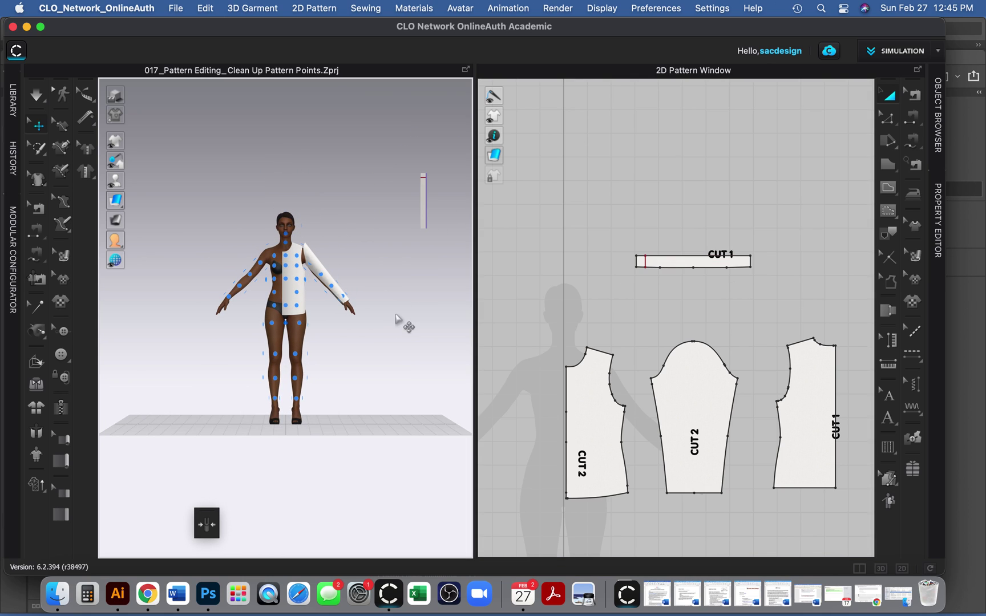
{"action": "left_click", "coordinate": [424, 192]}
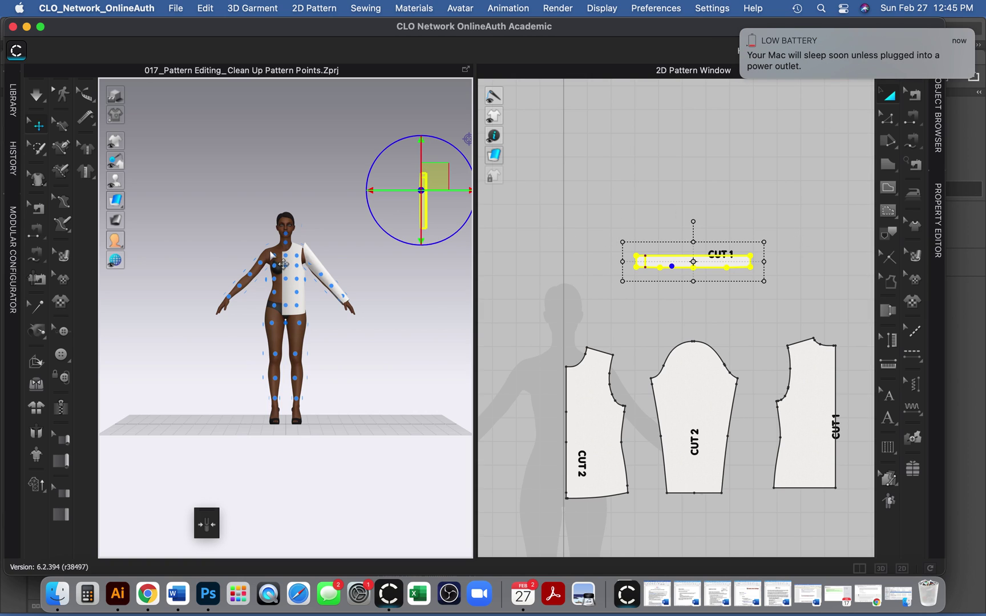
{"action": "right_click", "coordinate": [422, 230]}
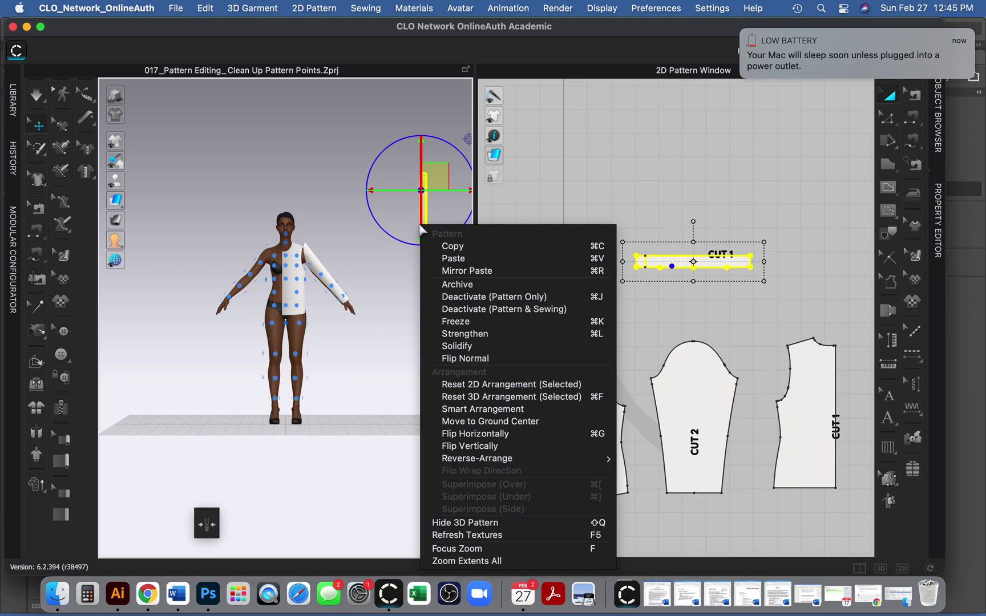
{"action": "left_click", "coordinate": [505, 384]}
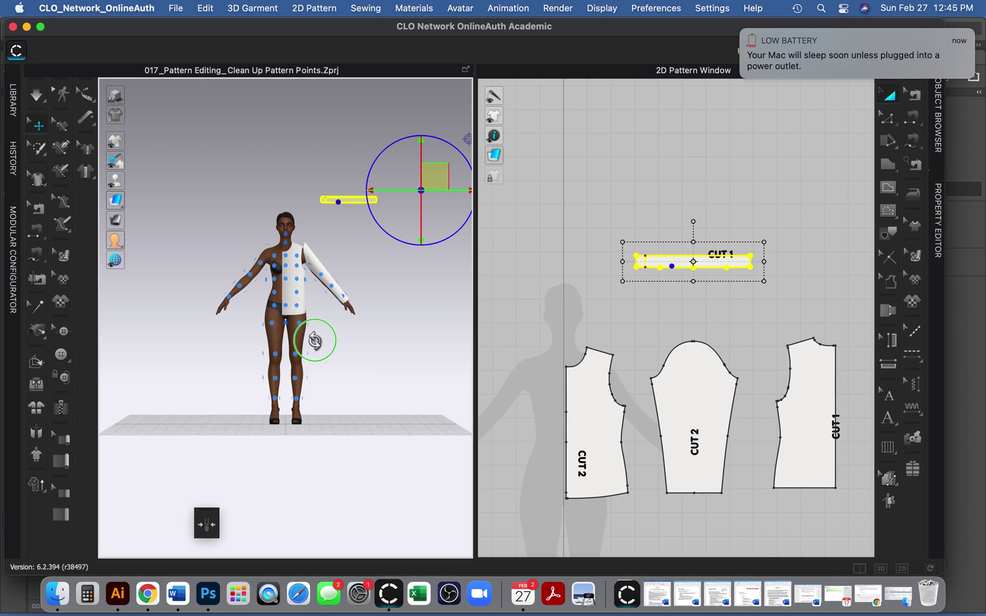
Place the CUT 1 rib trim at the avatar's hip arrangement point.
{"action": "right_click_drag", "start_coordinate": [304, 330], "coordinate": [254, 345]}
{"action": "left_click", "coordinate": [296, 329]}
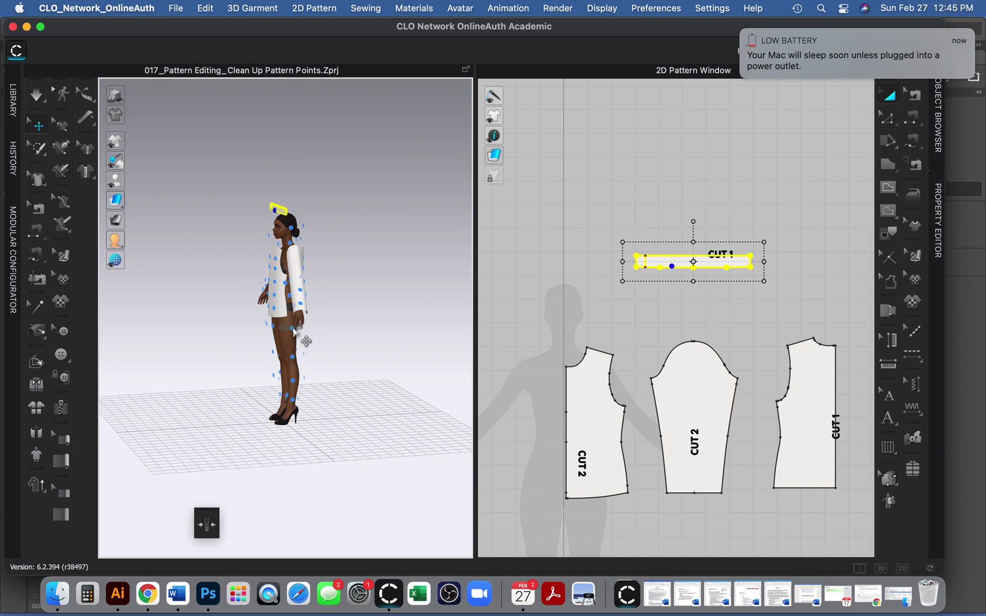
{"action": "right_click_drag", "start_coordinate": [425, 345], "coordinate": [429, 345]}
{"action": "key", "text": "2"}
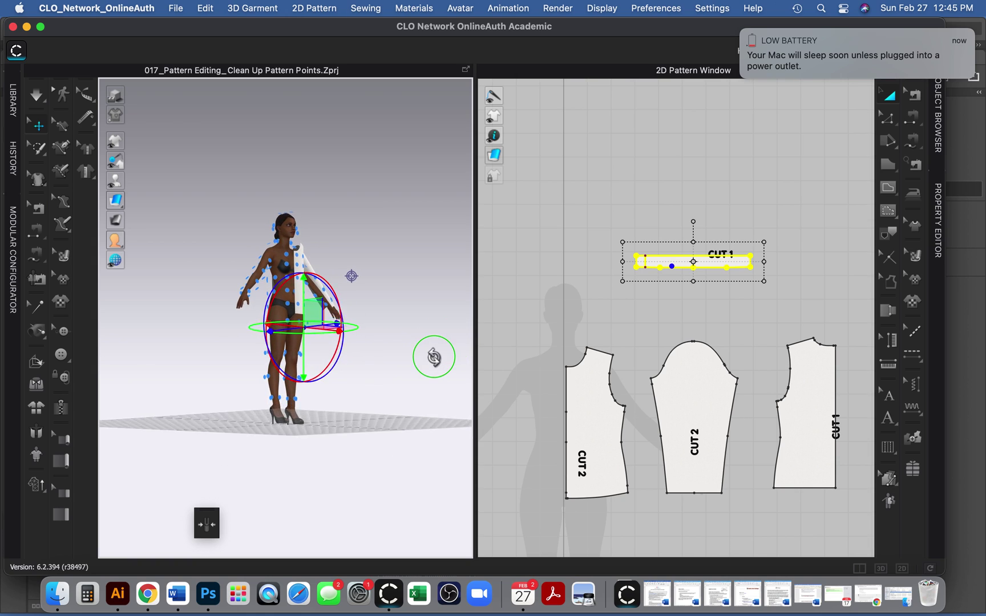